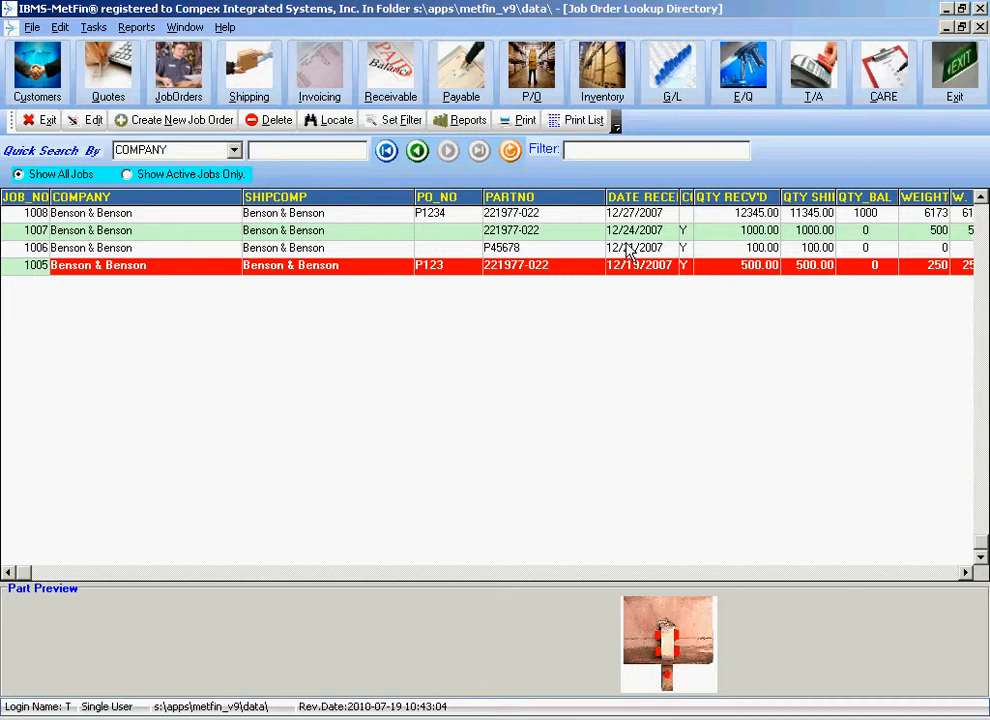
- Clear the Benson 2007 filter from the job order lookup and minimize the filter criteria to browse the full list
left_click(400, 120)
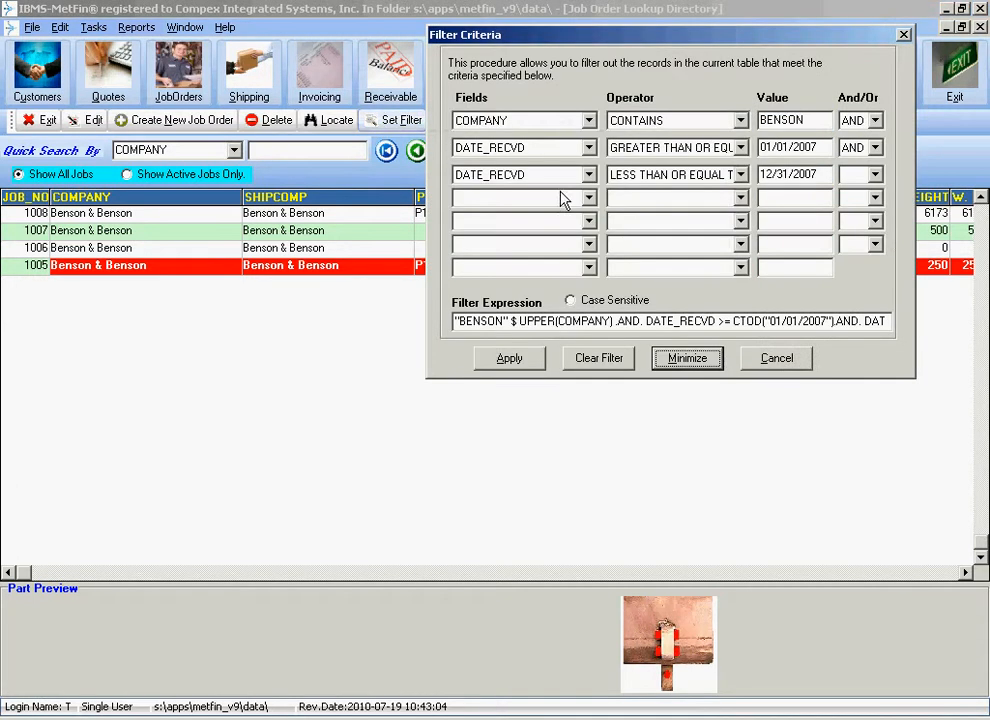
left_click(600, 362)
left_click(690, 359)
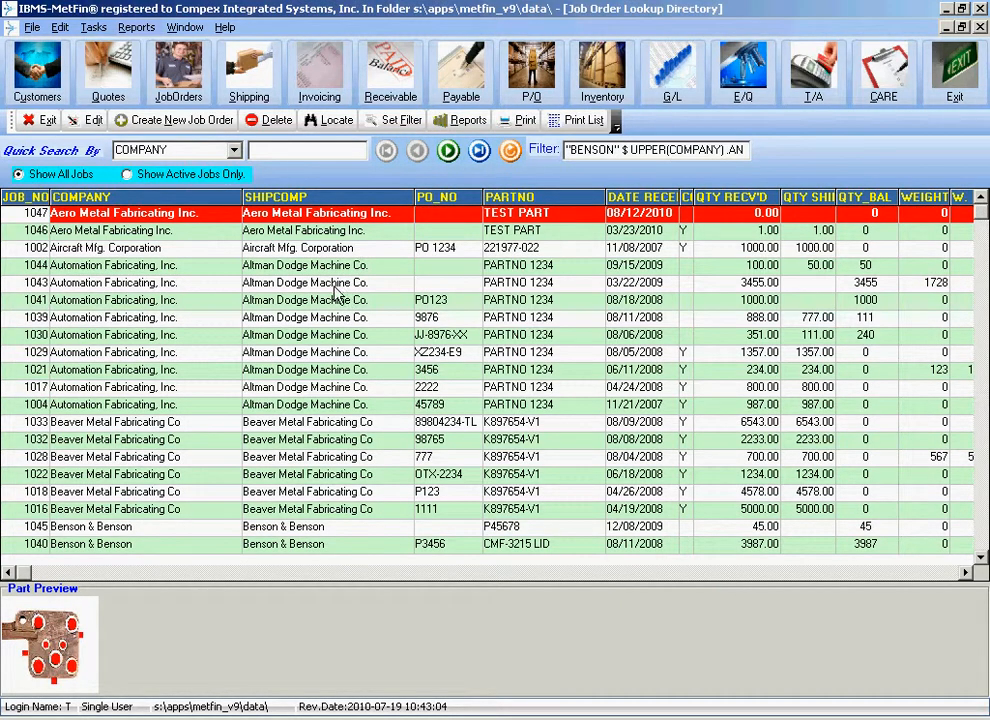
left_click(262, 229)
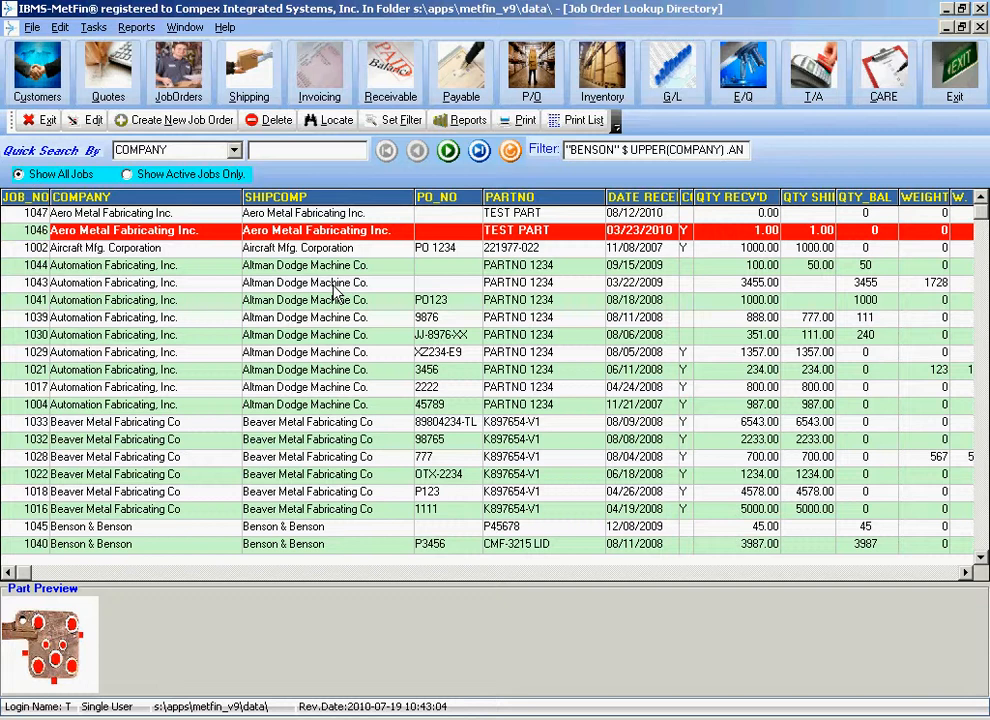
left_click(258, 217)
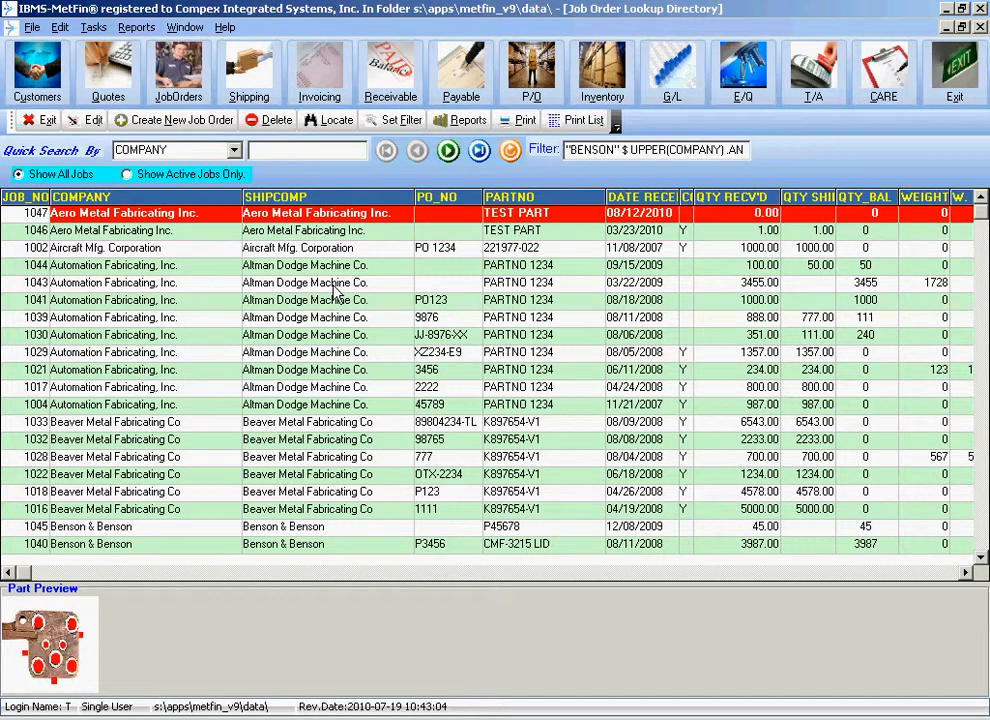
- Load the saved print list layout "Job Order List For Benson & Benson In 2007.LST" and preview the report
left_click(566, 124)
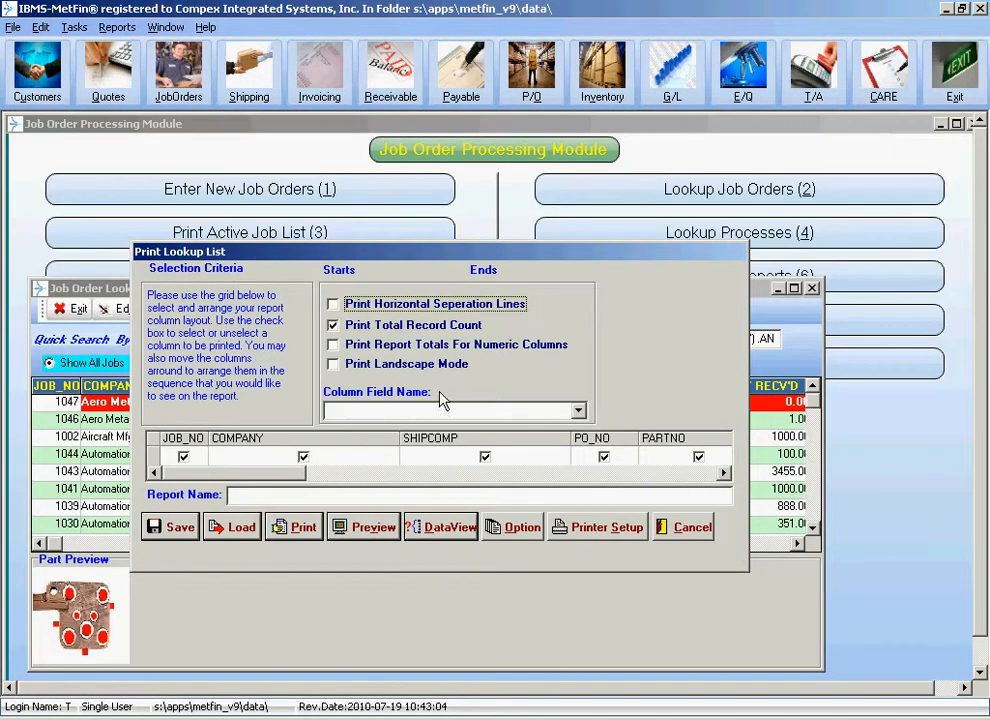
left_click(221, 526)
left_click(424, 182)
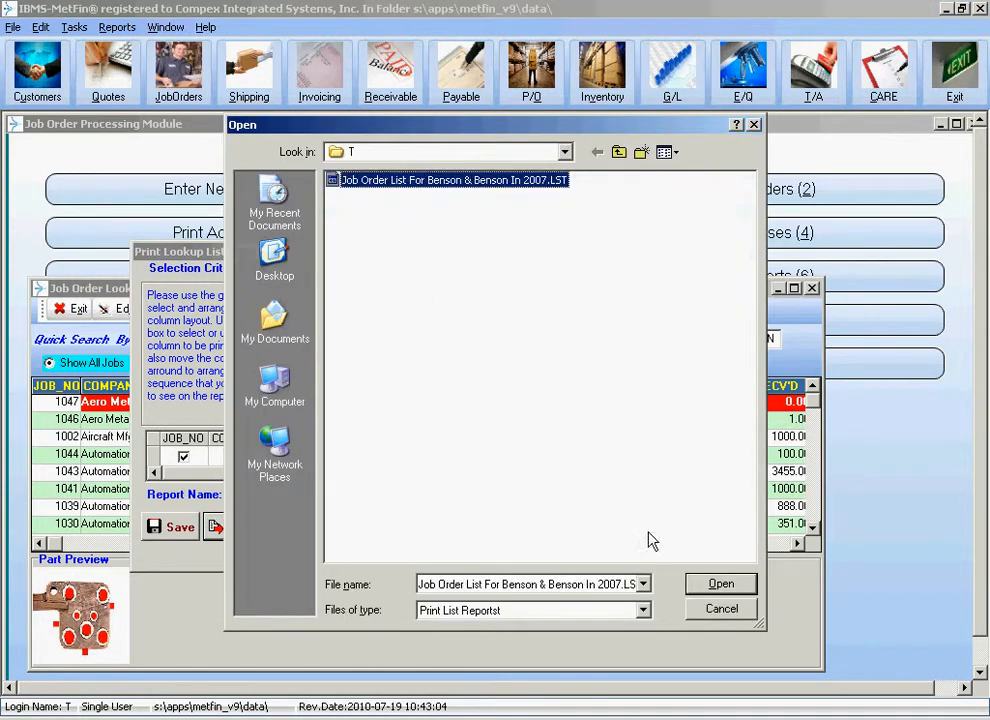
left_click(722, 584)
left_click(362, 530)
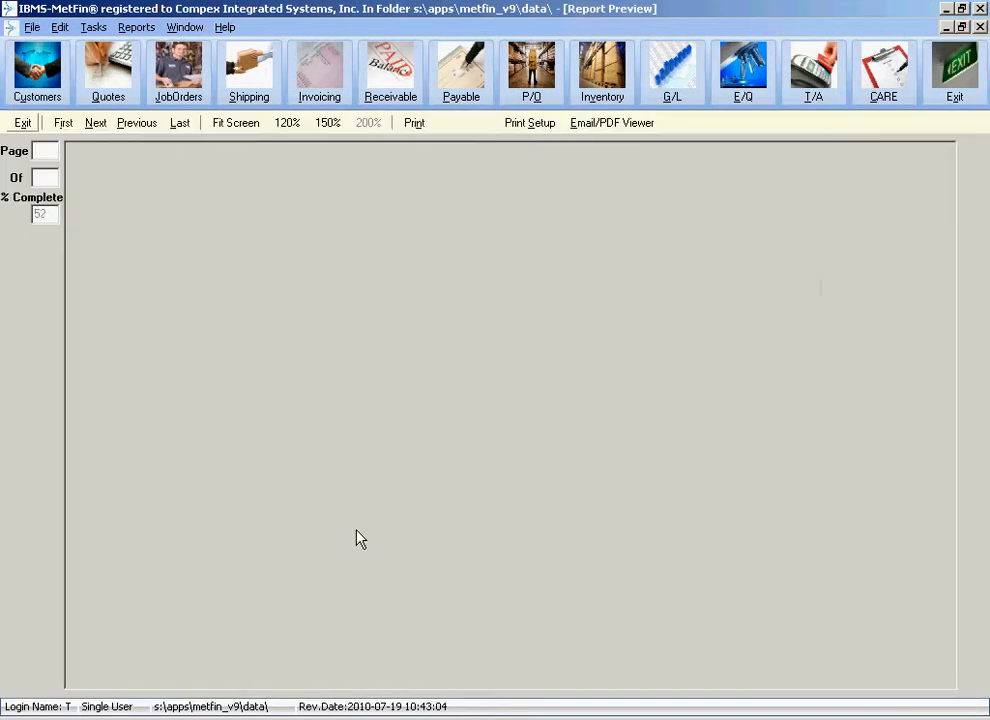
- Review the companies listed in the report preview, close the preview and print list setup, and maximize the lookup directory
scroll(327, 557, "down", 12)
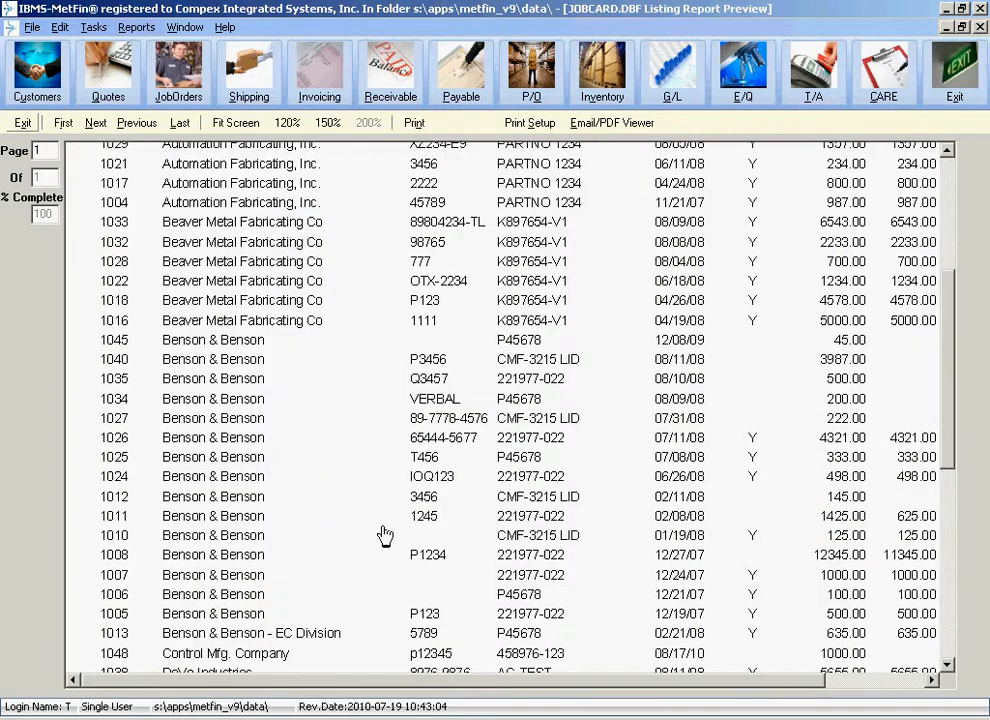
scroll(397, 400, "up", 12)
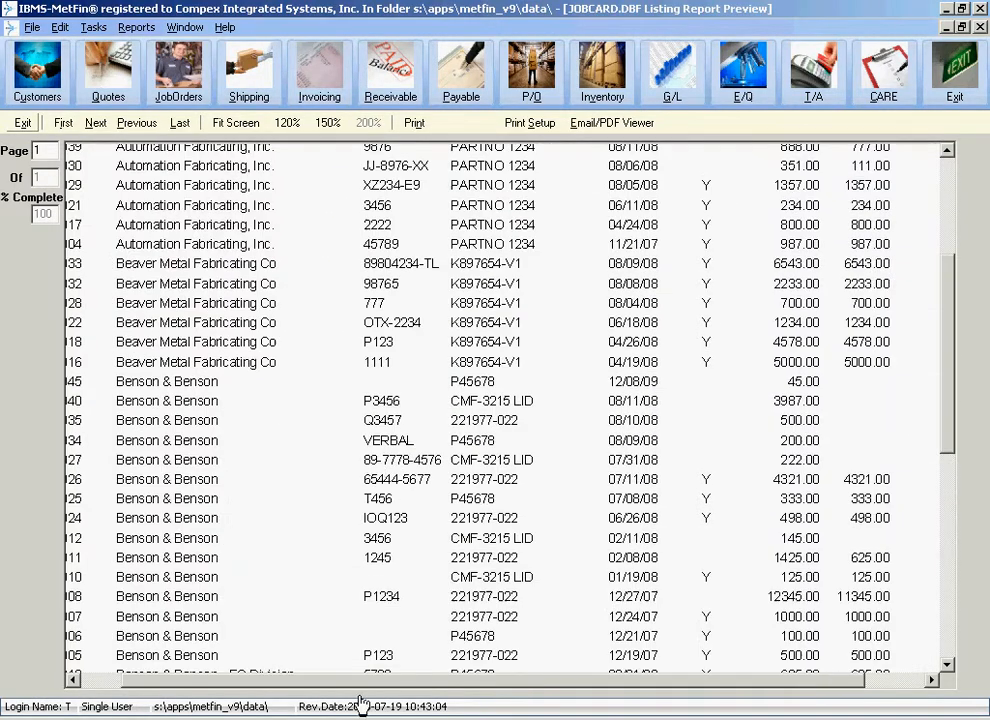
scroll(349, 557, "down", 7)
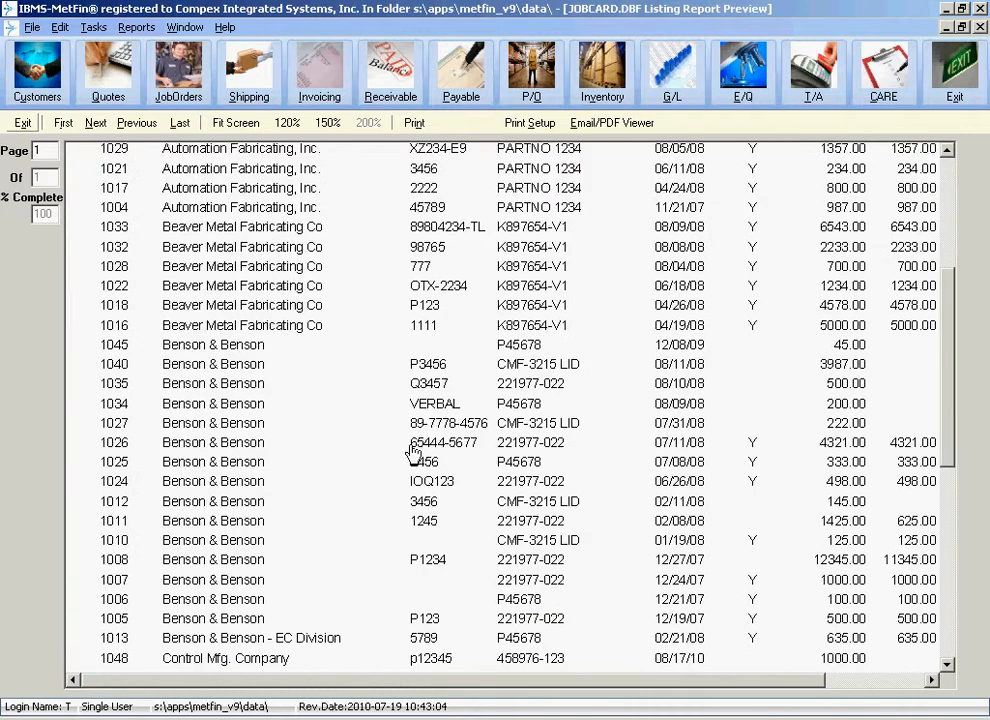
scroll(320, 521, "down", 5)
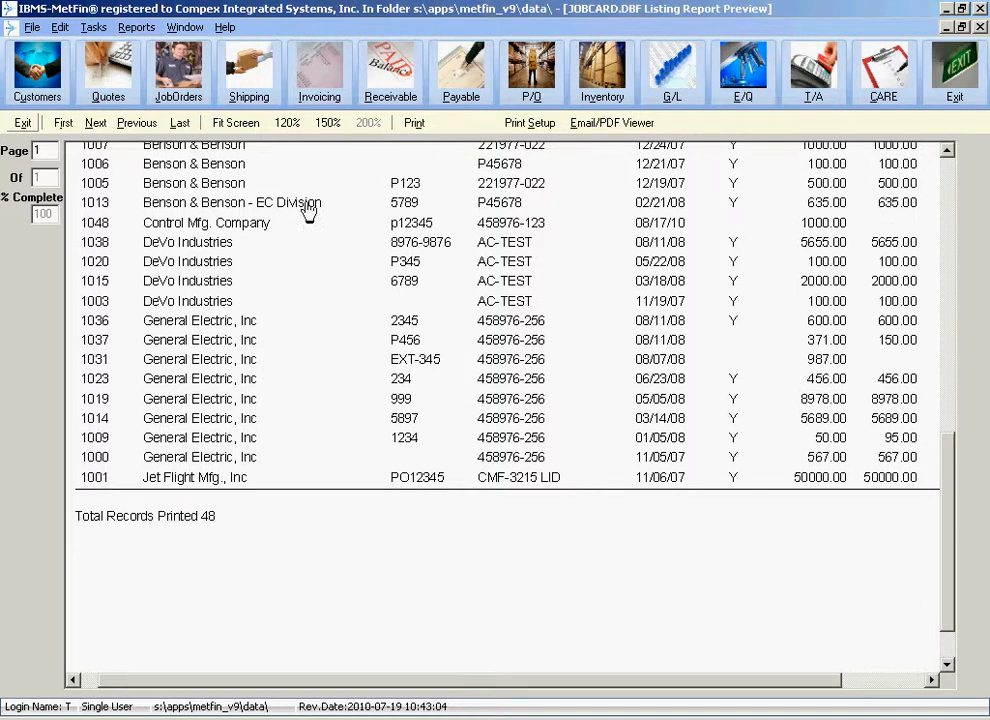
left_click(14, 124)
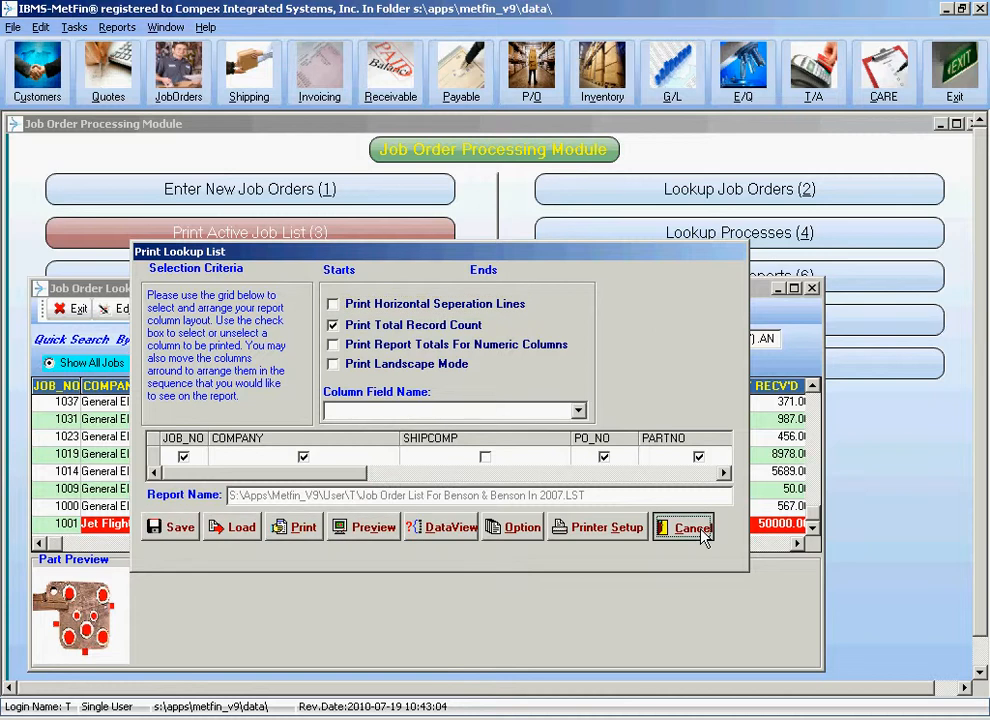
left_click(705, 537)
left_click(795, 288)
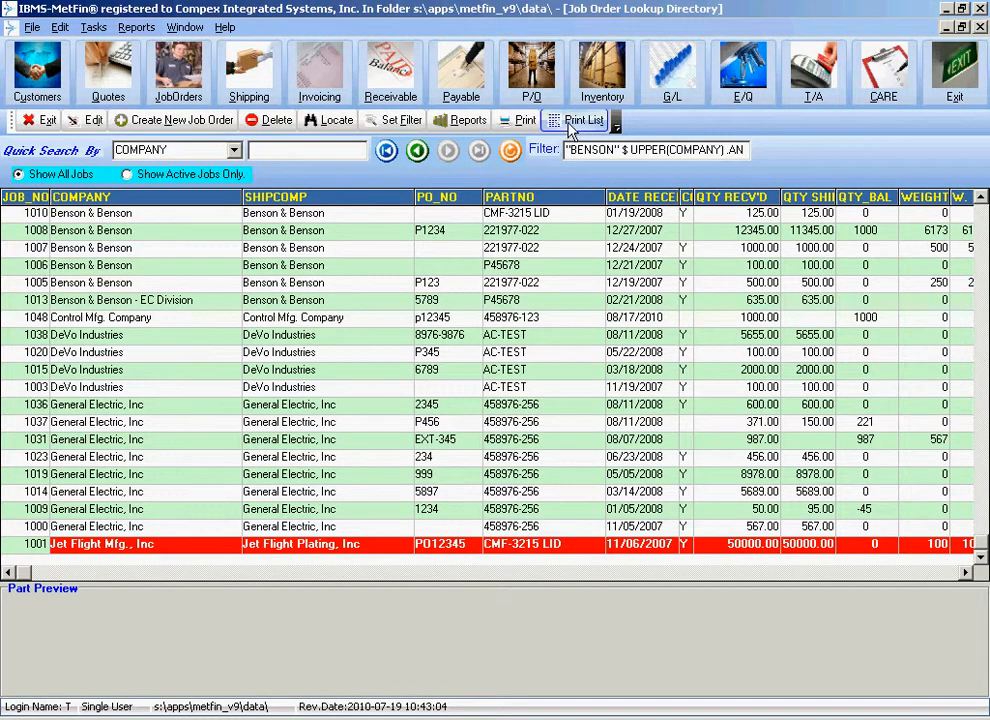
- Enter BENSON as the value of the COMPANY CONTAINS condition in the filter criteria
left_click(400, 121)
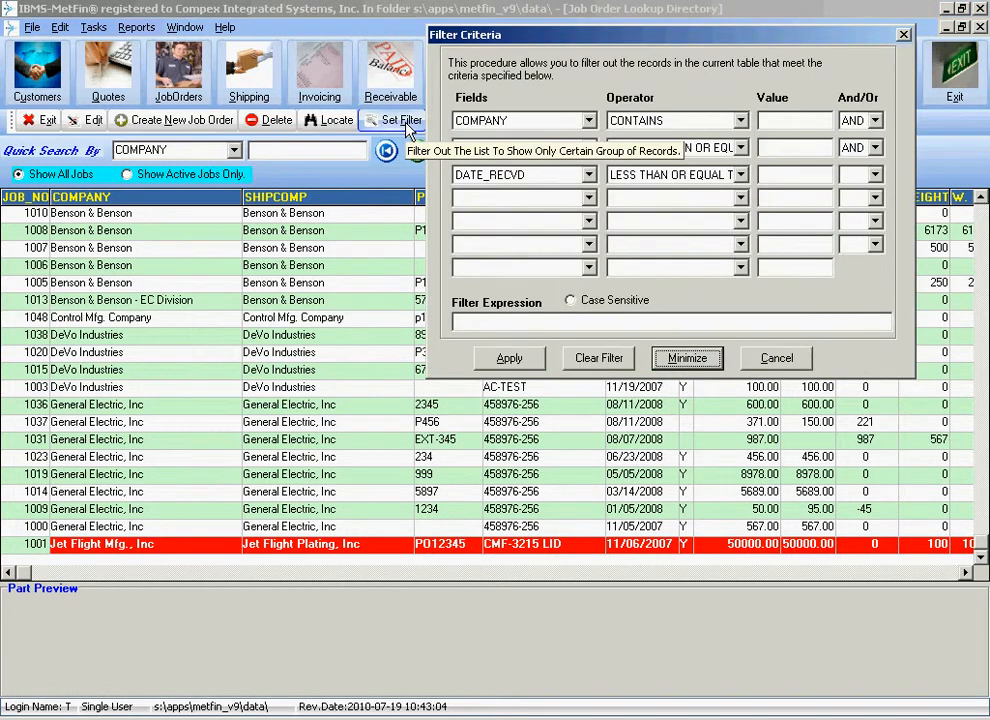
left_click(787, 121)
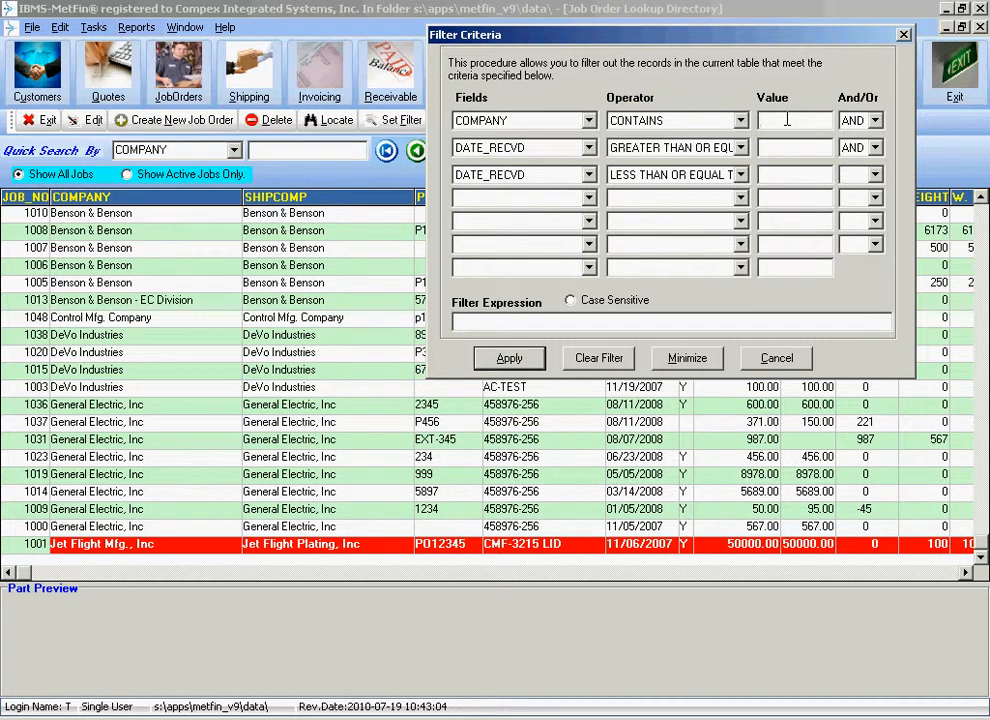
type("BENSON")
key("Tab")
key("Tab")
key("Tab")
key("Tab")
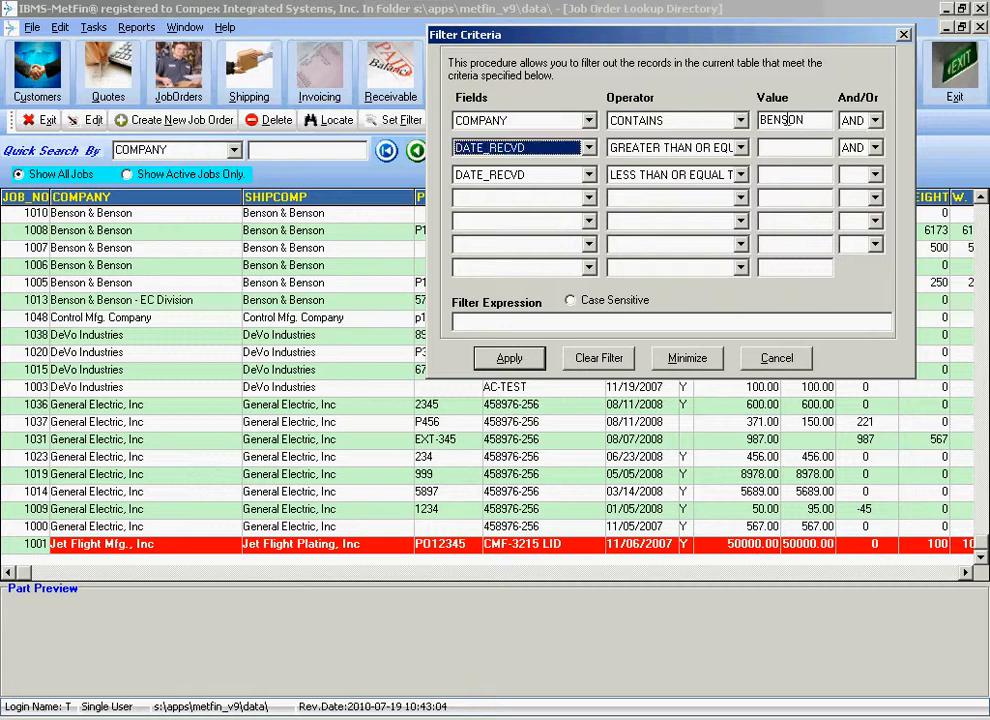
- Set the DATE_RECVD conditions to a range from 01/01/2007 to 12/31/2007
type("01")
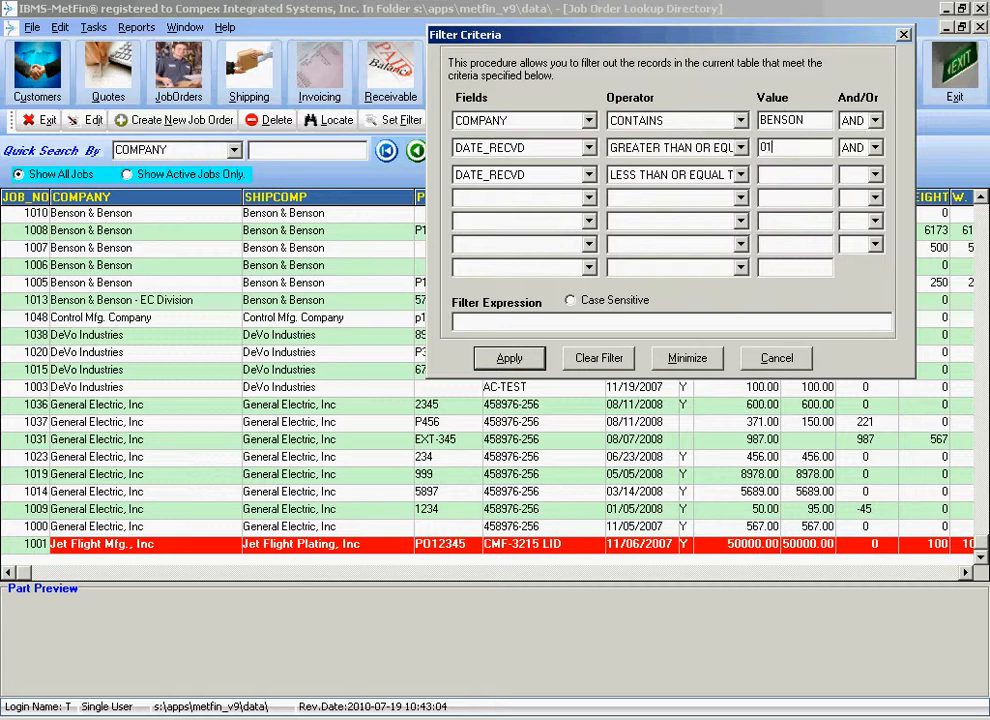
type("/01/2007")
key("Tab")
key("Tab")
key("Tab")
key("Tab")
type("12/31/2007")
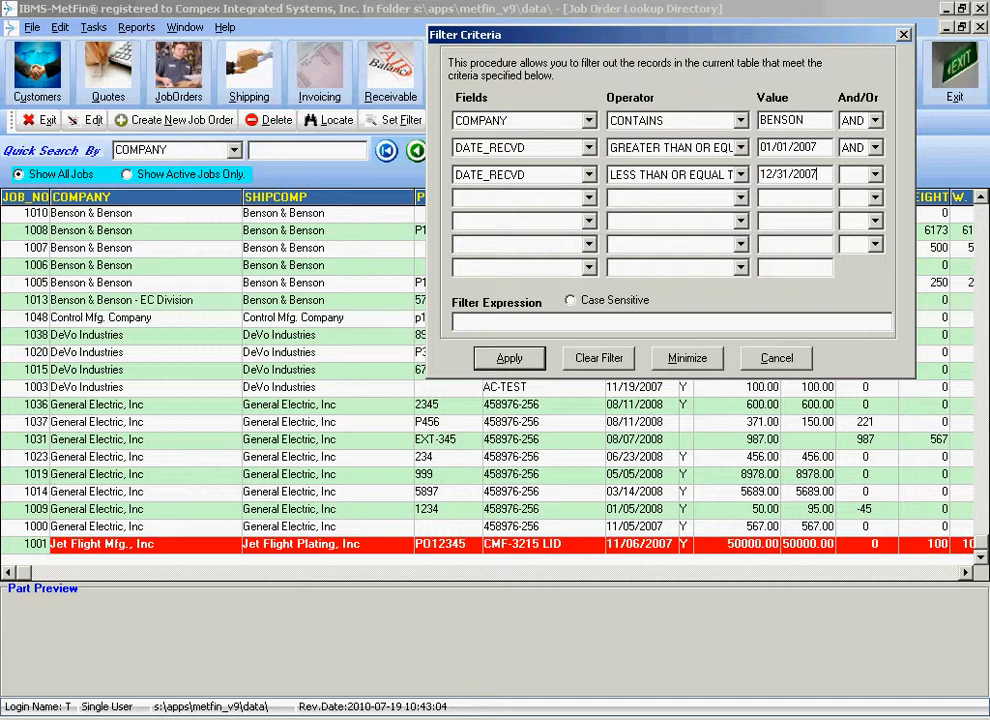
- Apply the filter, minimize the criteria and look through the matching job orders
left_click(520, 362)
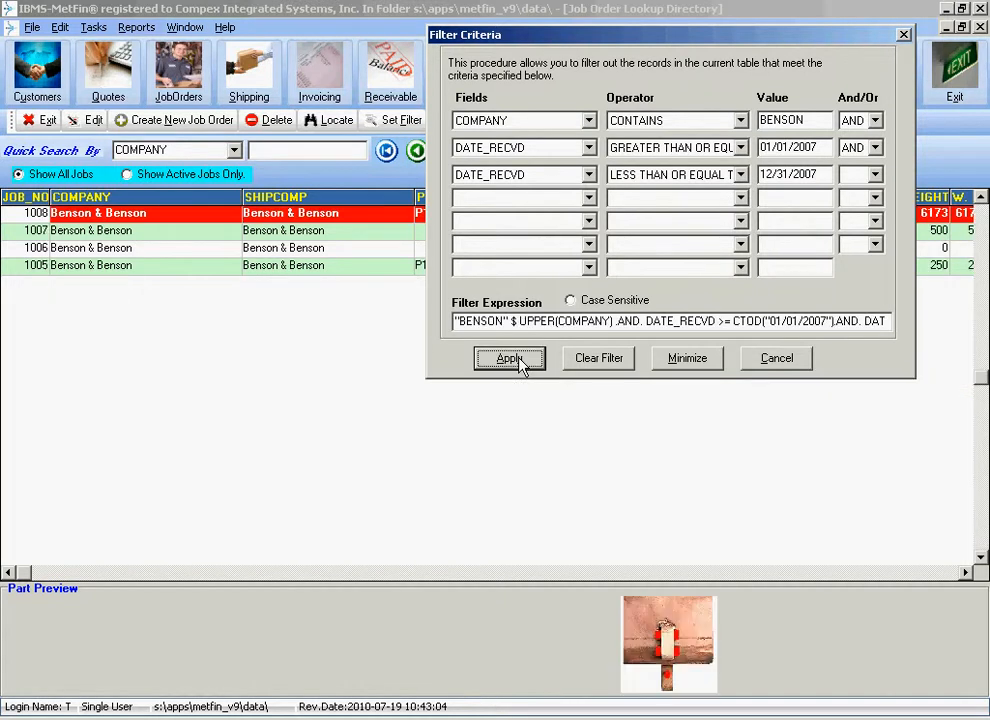
left_click(707, 364)
left_click(522, 231)
left_click(527, 267)
left_click(533, 248)
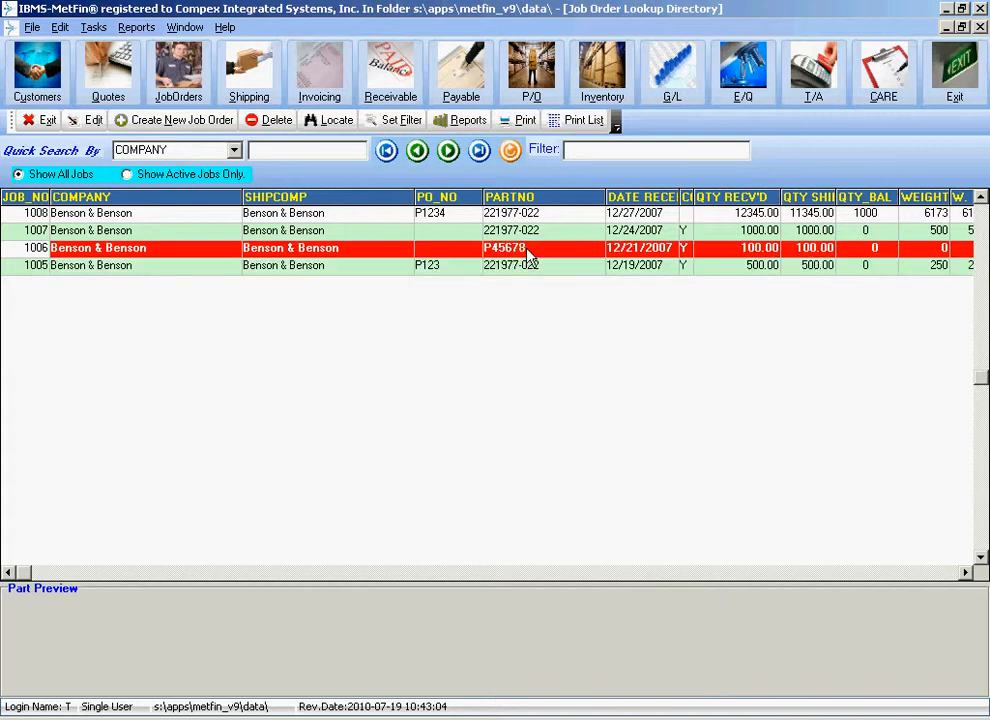
- Open the filtered job list in the print list's DataView and browse its records
left_click(578, 119)
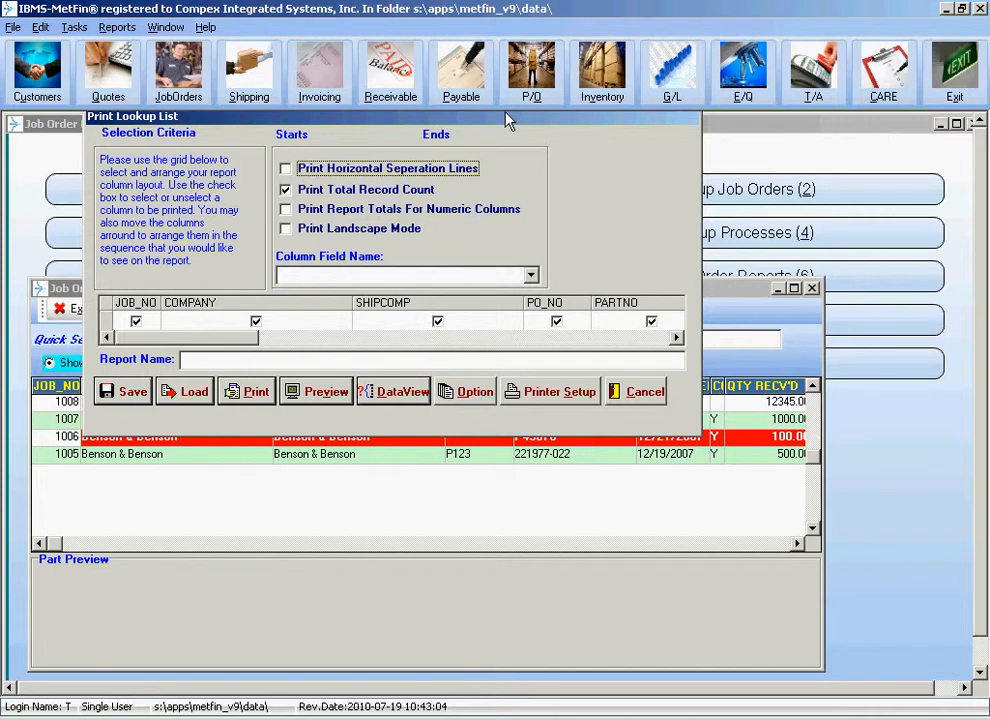
left_click(401, 396)
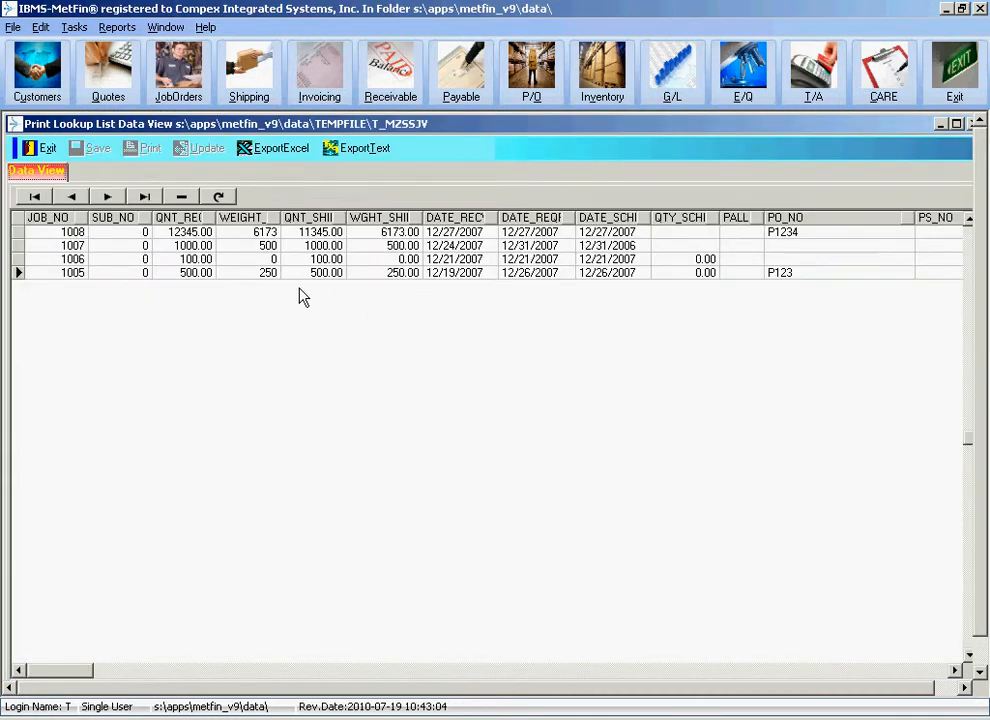
left_click(307, 232)
scroll(307, 238, "down", 4)
scroll(307, 238, "up", 4)
scroll(307, 238, "down", 4)
scroll(307, 238, "up", 3)
scroll(307, 238, "down", 3)
scroll(307, 238, "up", 3)
scroll(307, 238, "down", 3)
scroll(307, 238, "up", 3)
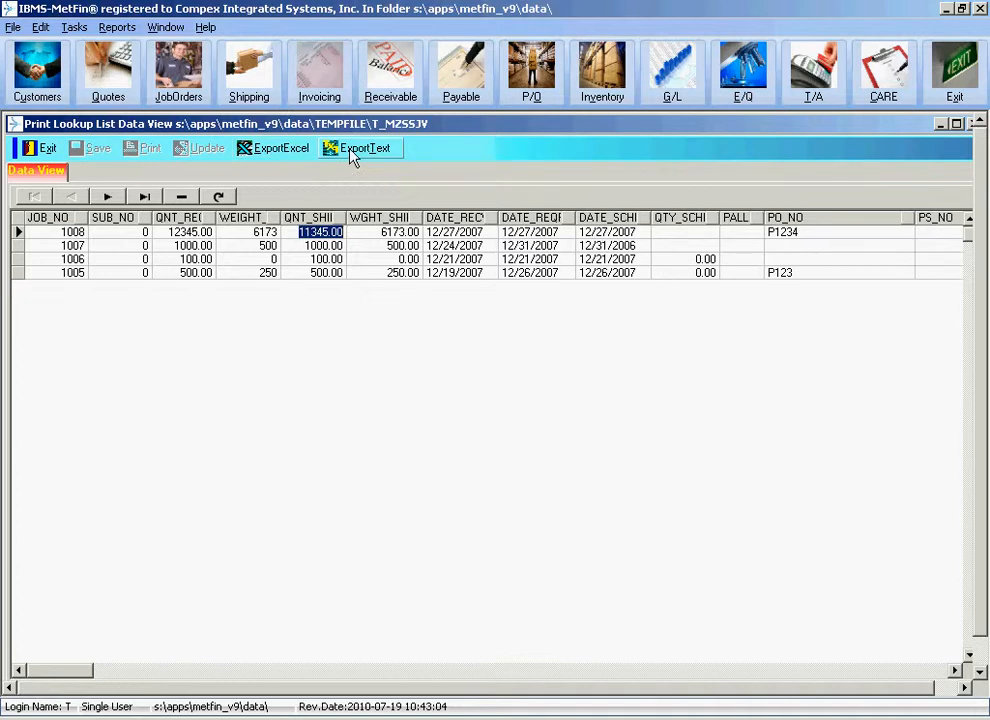
- Export the data view to Excel and open the exported worksheet
left_click(285, 150)
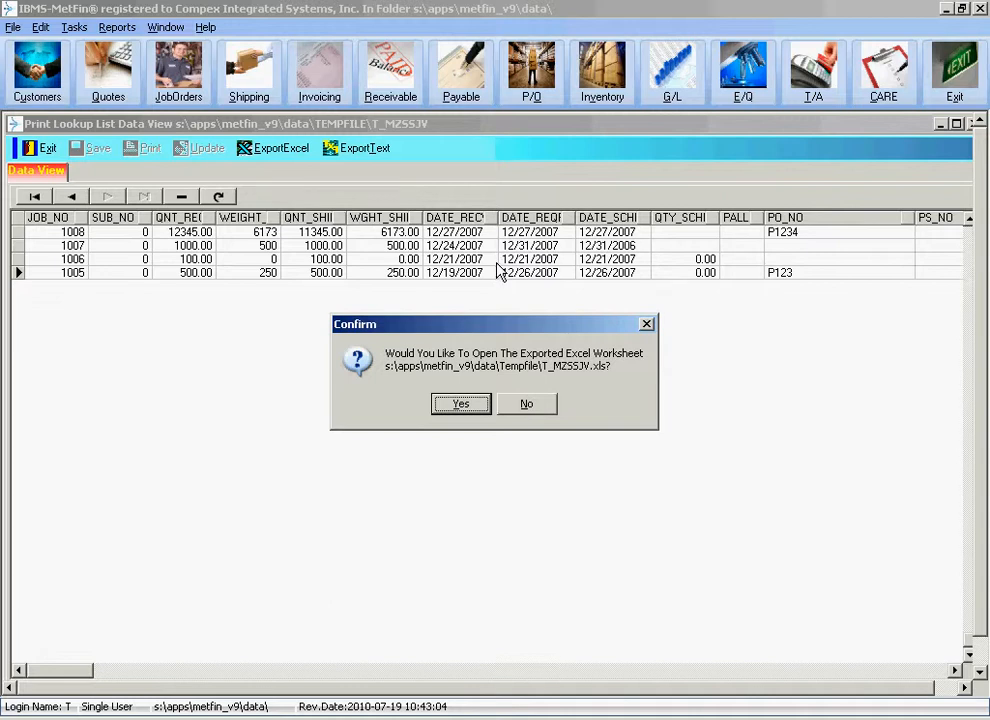
left_click(462, 404)
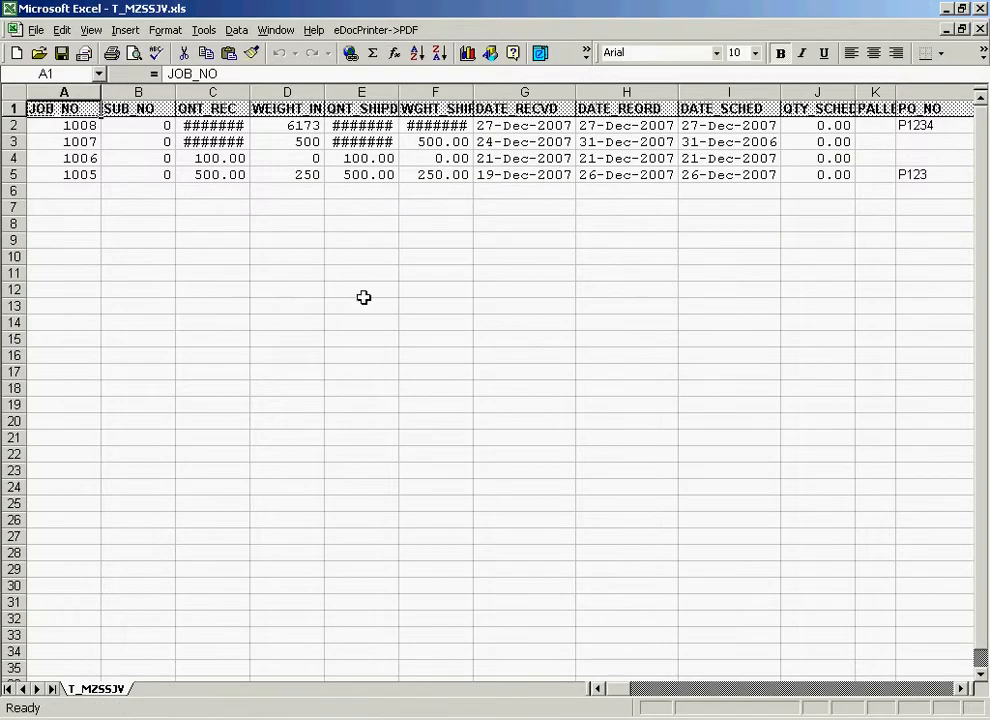
scroll(386, 112, "down", 2)
scroll(386, 112, "up", 2)
- Widen the QNT_REC, QNT_SHIPD and WGHT_SHIPD columns so their values fit
left_click_drag(250, 92, 280, 89)
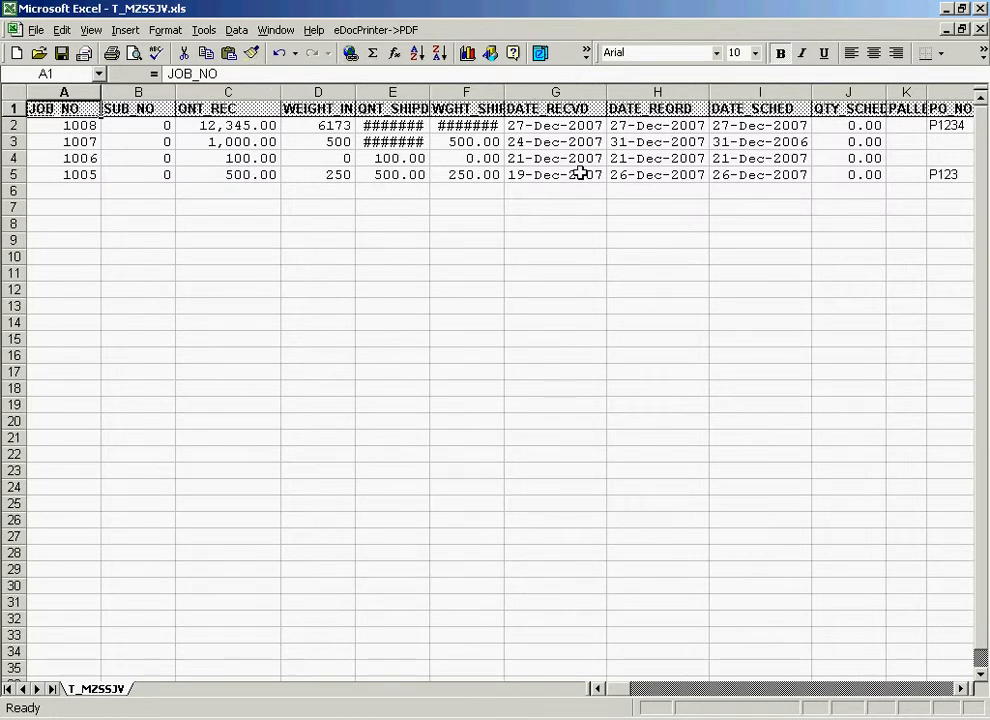
left_click(440, 91)
left_click_drag(430, 91, 443, 91)
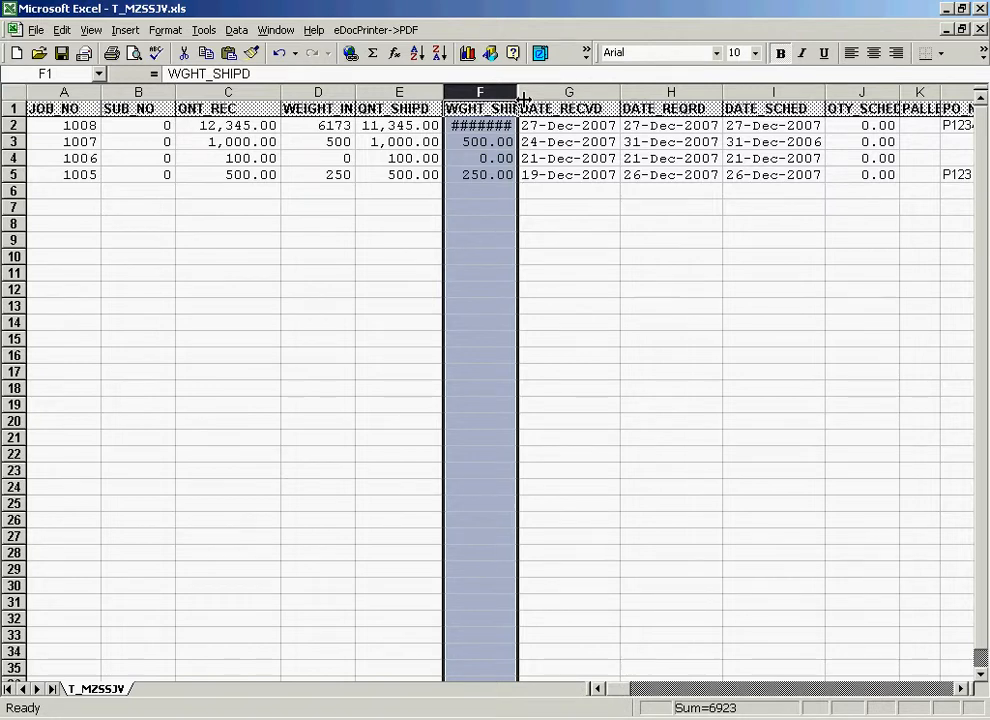
left_click_drag(518, 91, 540, 91)
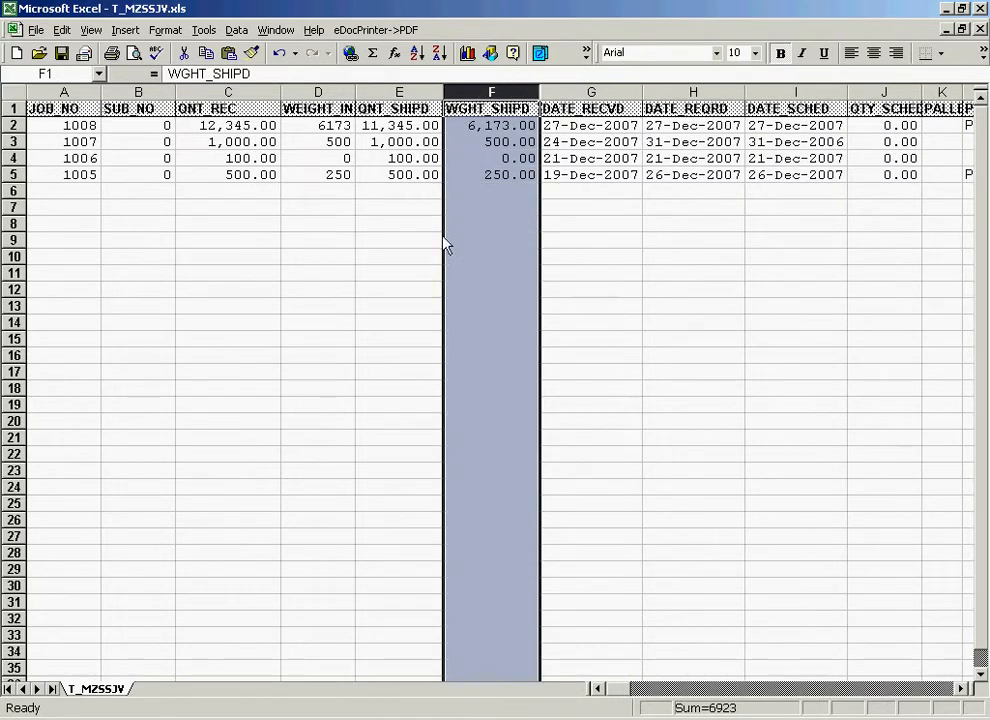
- Switch back to MetFin, export the data view as a text file, view it maximized in Notepad and close it
left_click(668, 718)
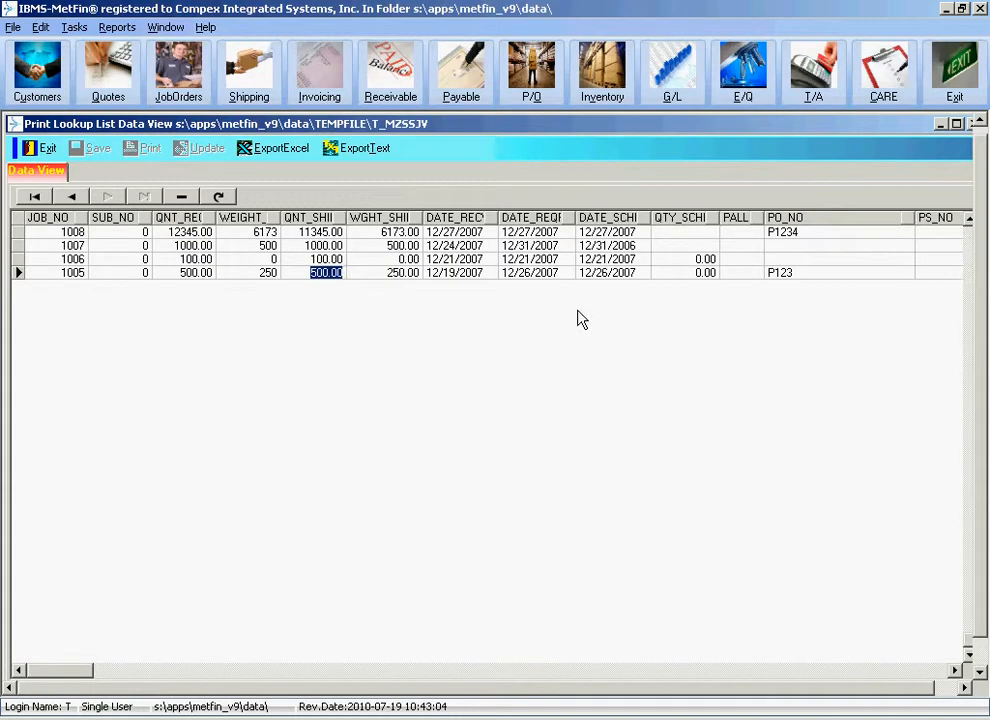
left_click(352, 152)
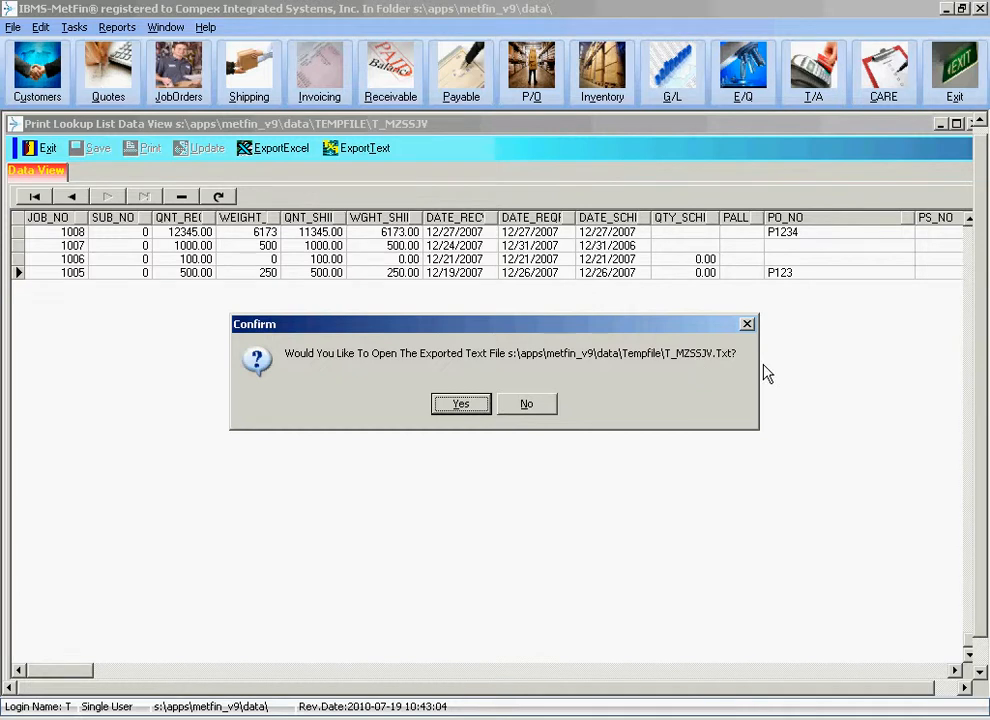
left_click(461, 404)
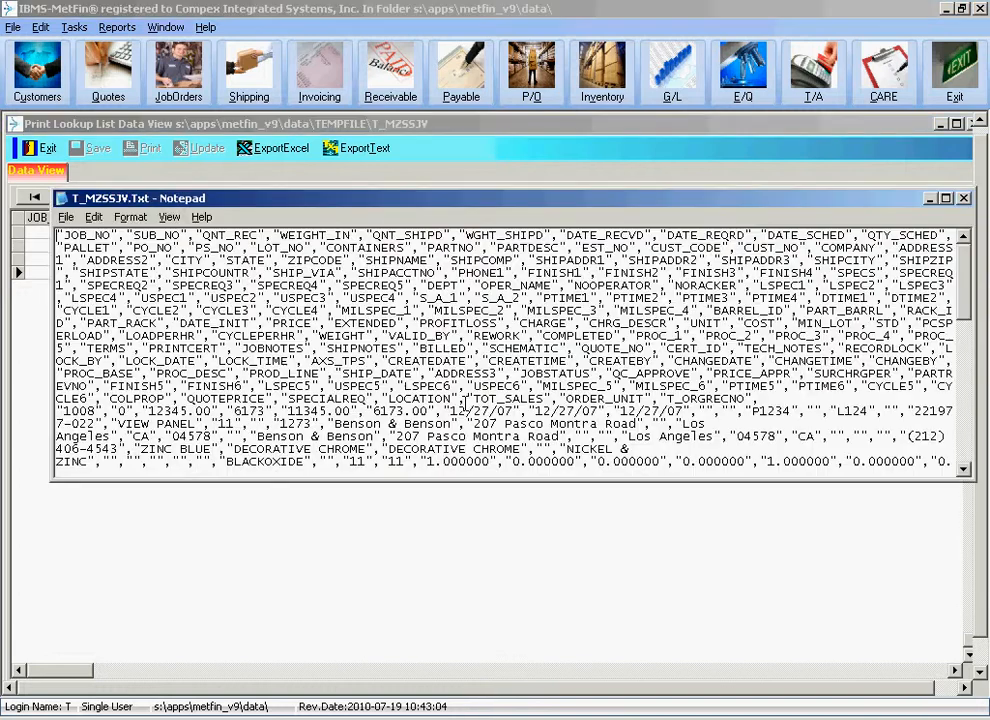
left_click(946, 198)
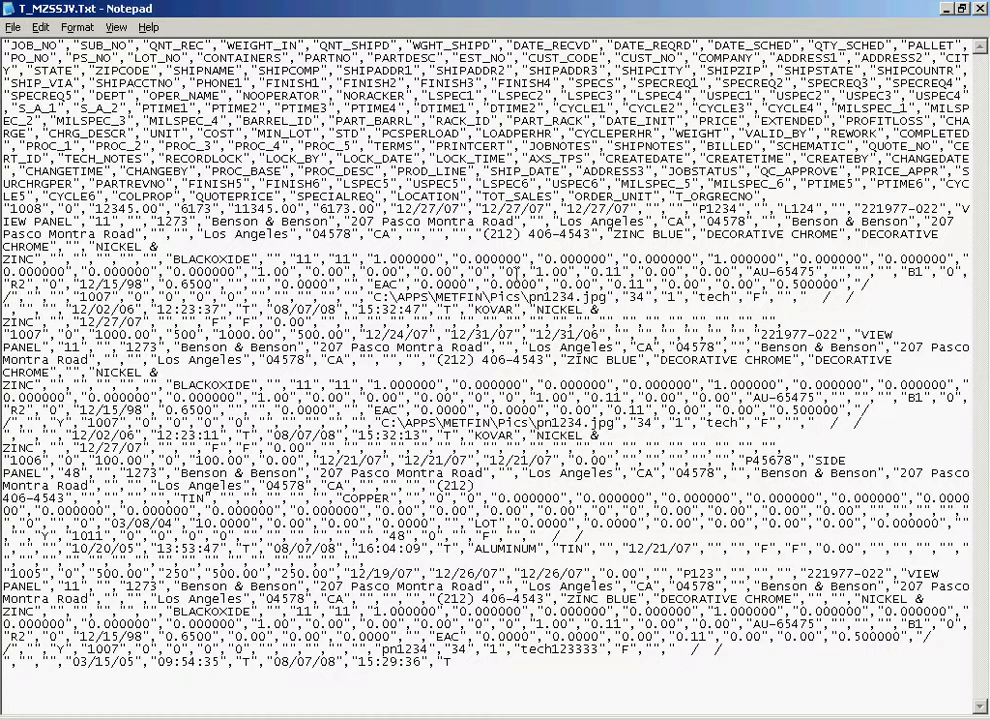
left_click(980, 10)
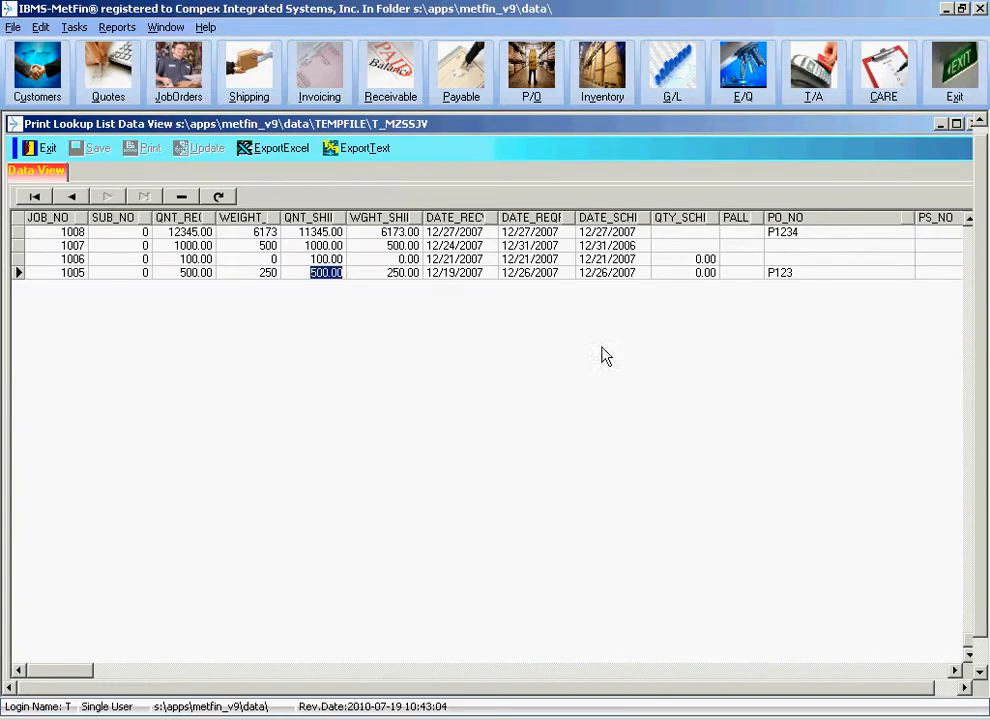
- Close the data view and load the saved print list layout "Job Order List For Benson & Benson In 2007.LST"
left_click(42, 150)
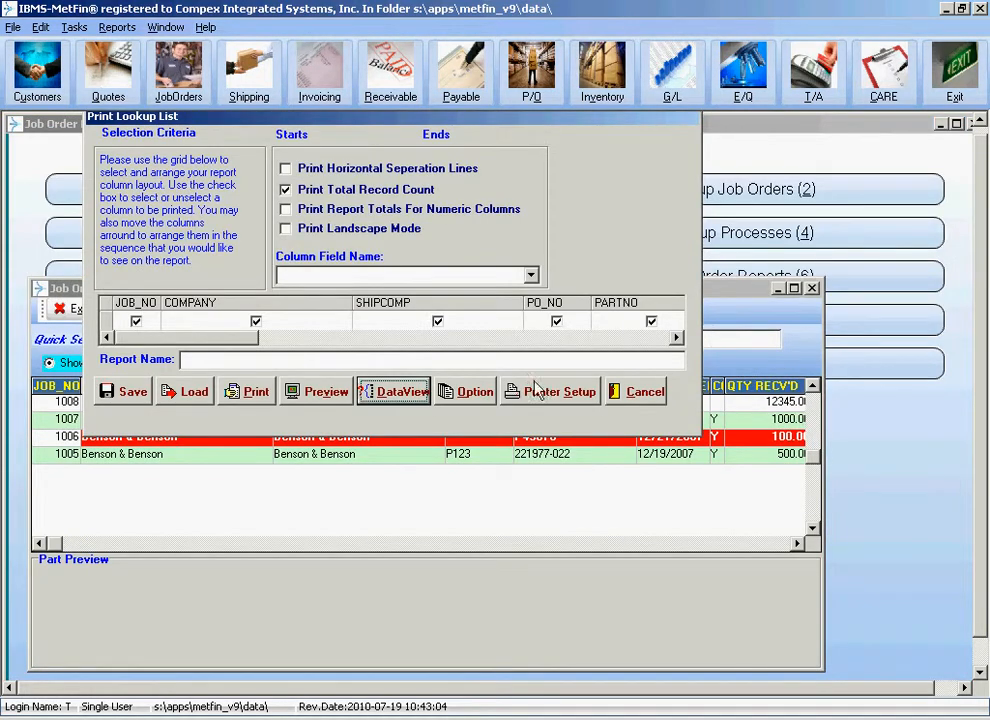
left_click(184, 392)
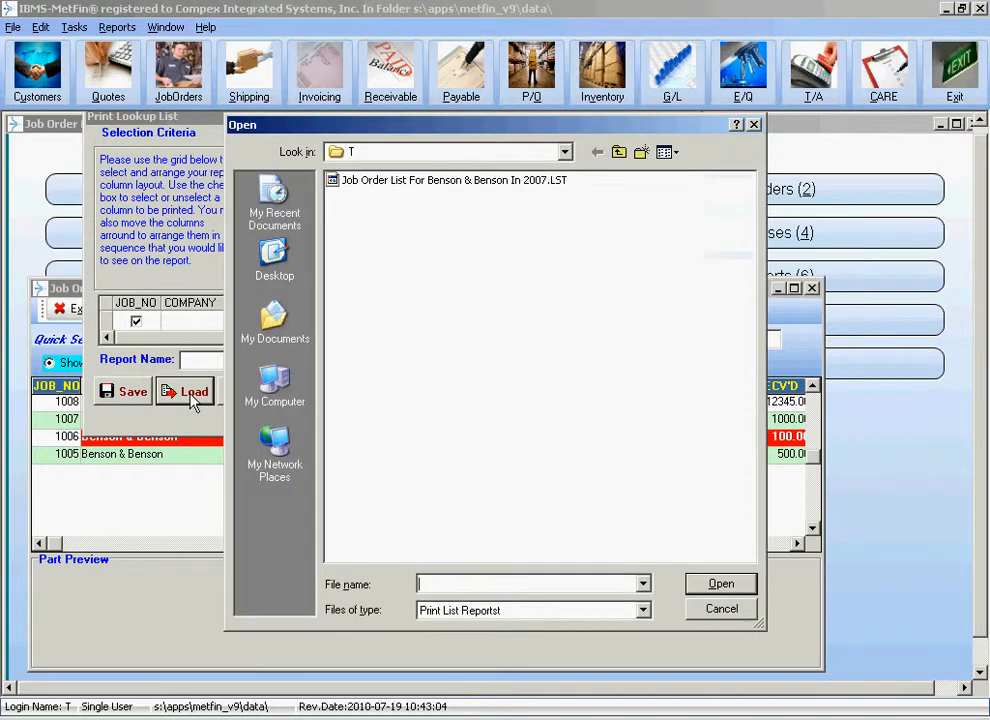
left_click(426, 187)
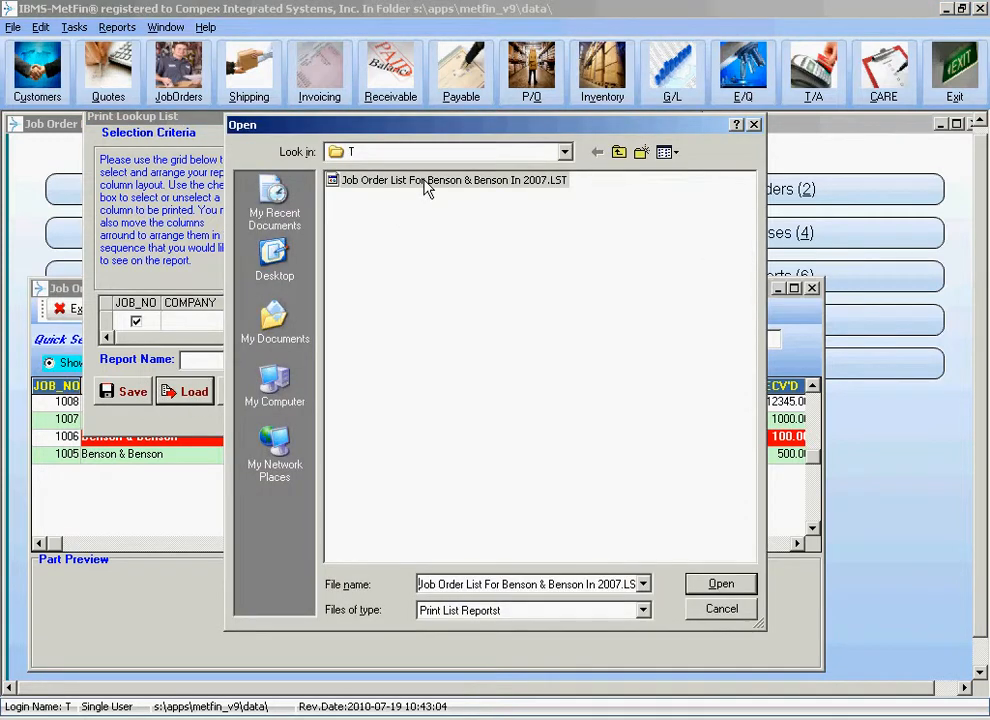
left_click(720, 584)
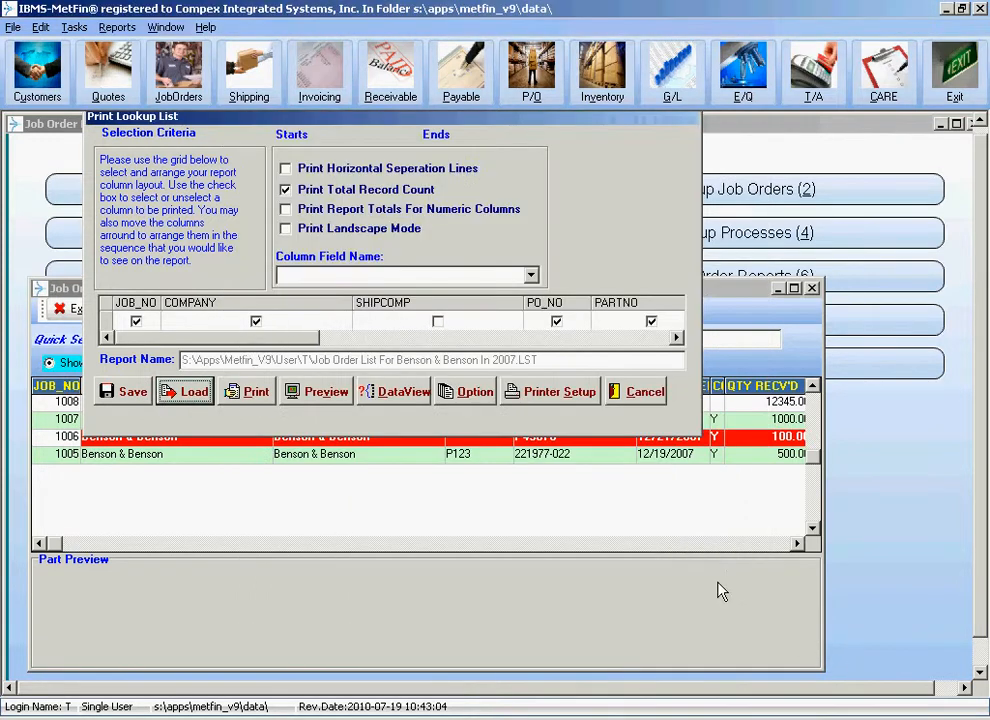
- Open the loaded print list in DataView and look through its columns up to FINISH1, returning to JOB_NO
left_click(422, 398)
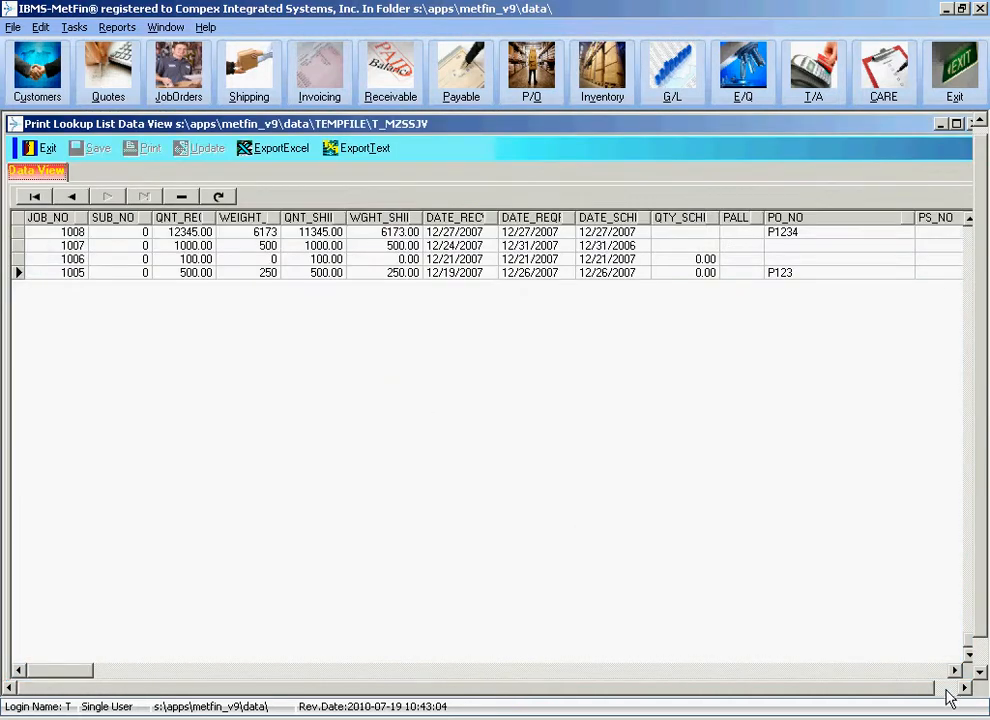
left_click(955, 671)
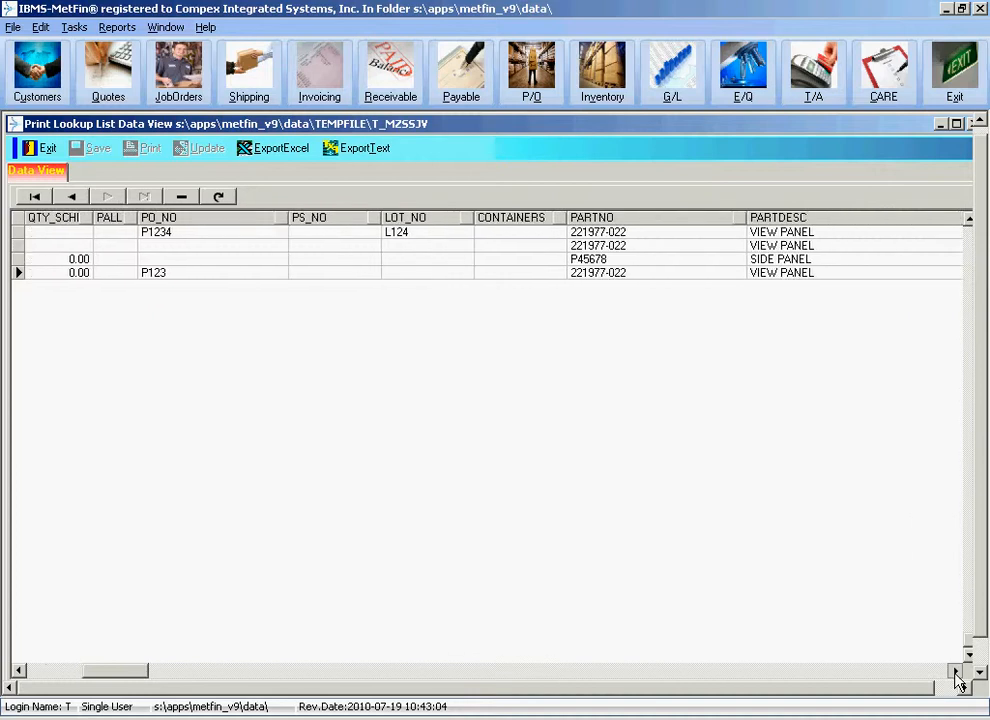
left_click(955, 671)
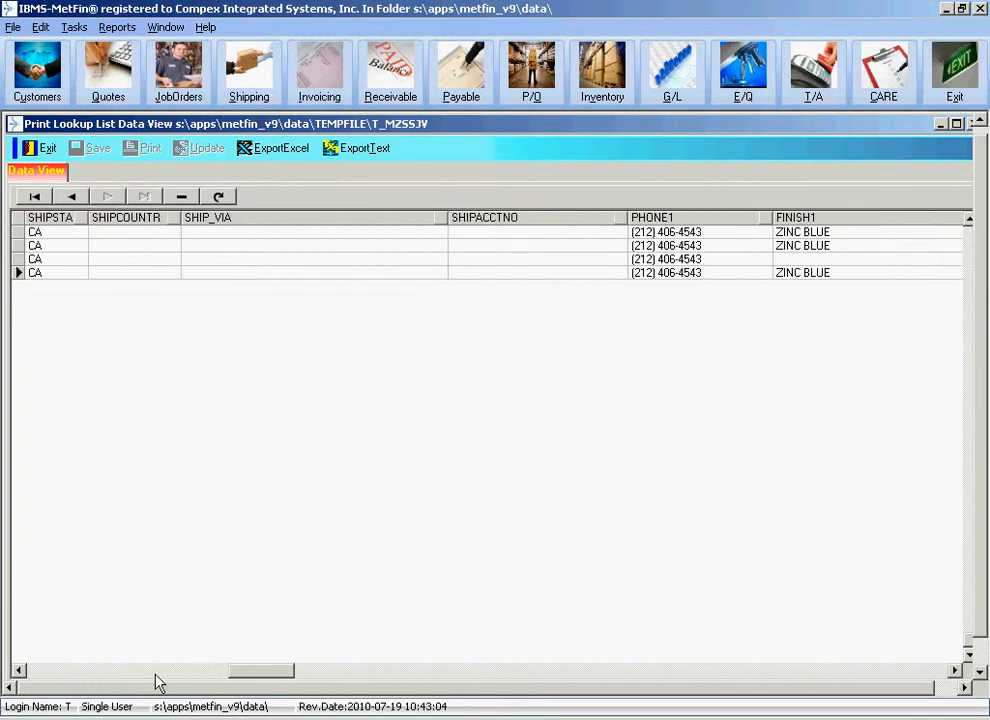
left_click_drag(277, 668, 50, 690)
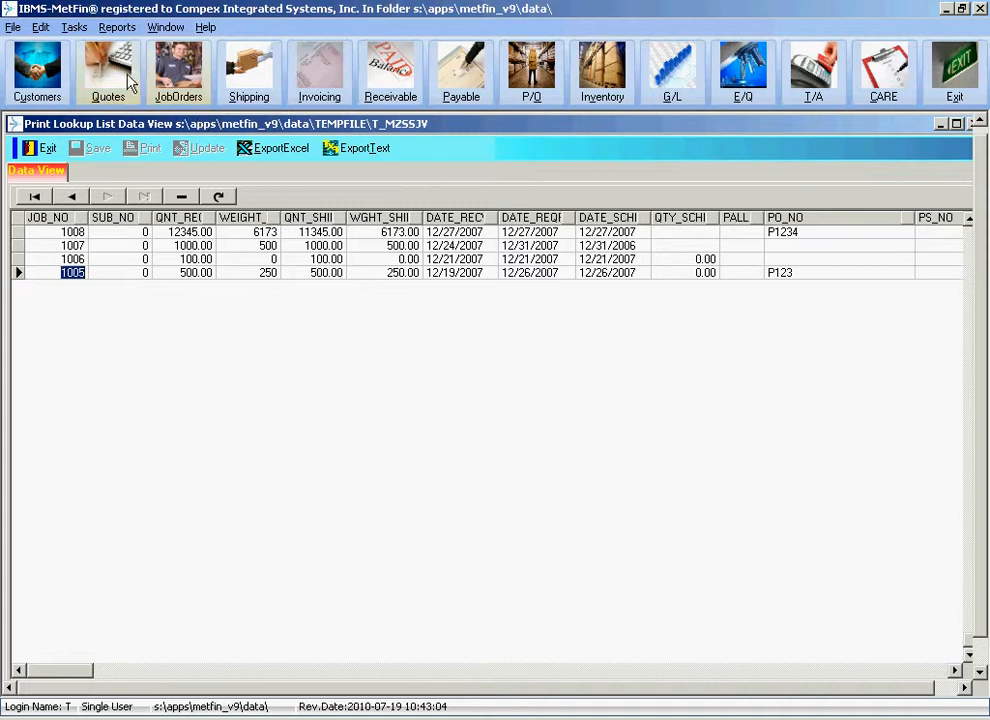
- Leave the data view and the Print Lookup List, and maximize the Job Order Lookup Directory
left_click(42, 148)
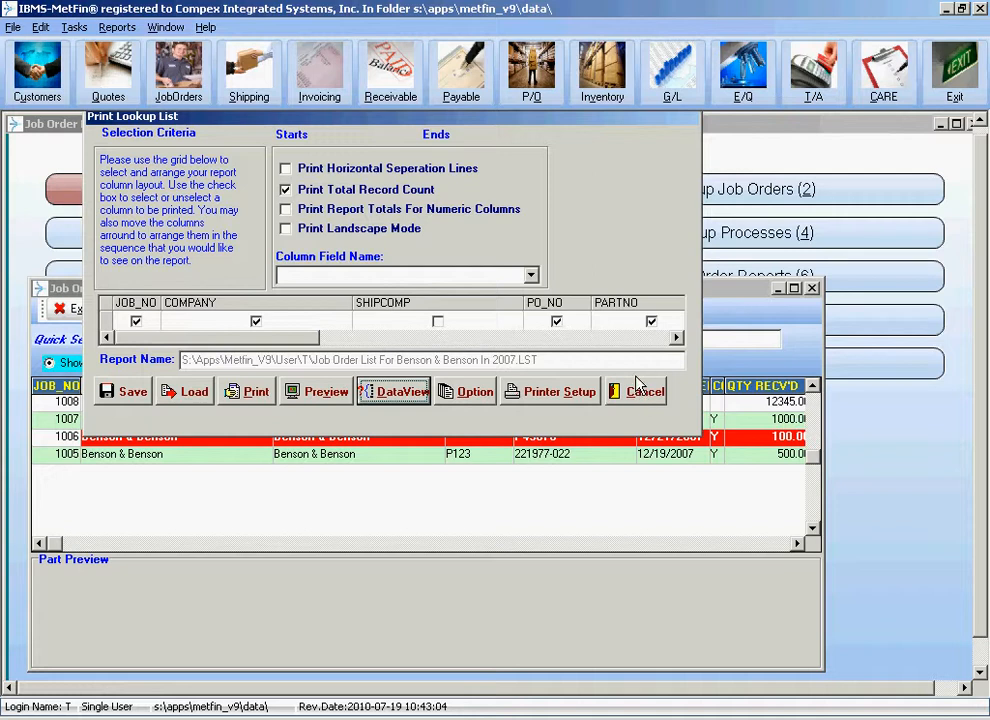
left_click(650, 392)
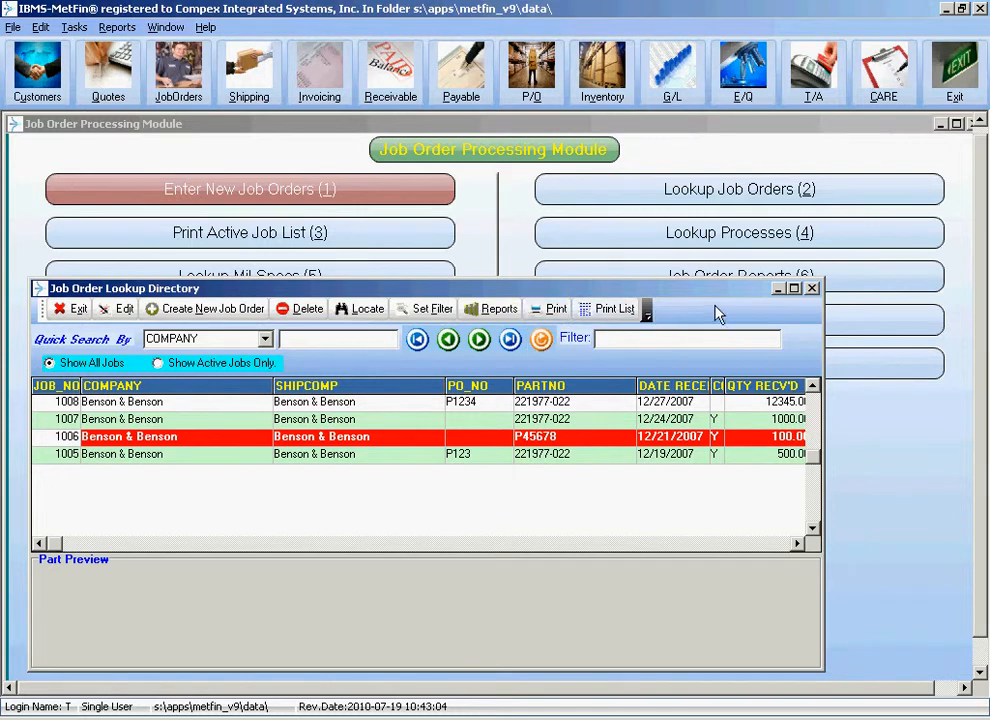
left_click(793, 288)
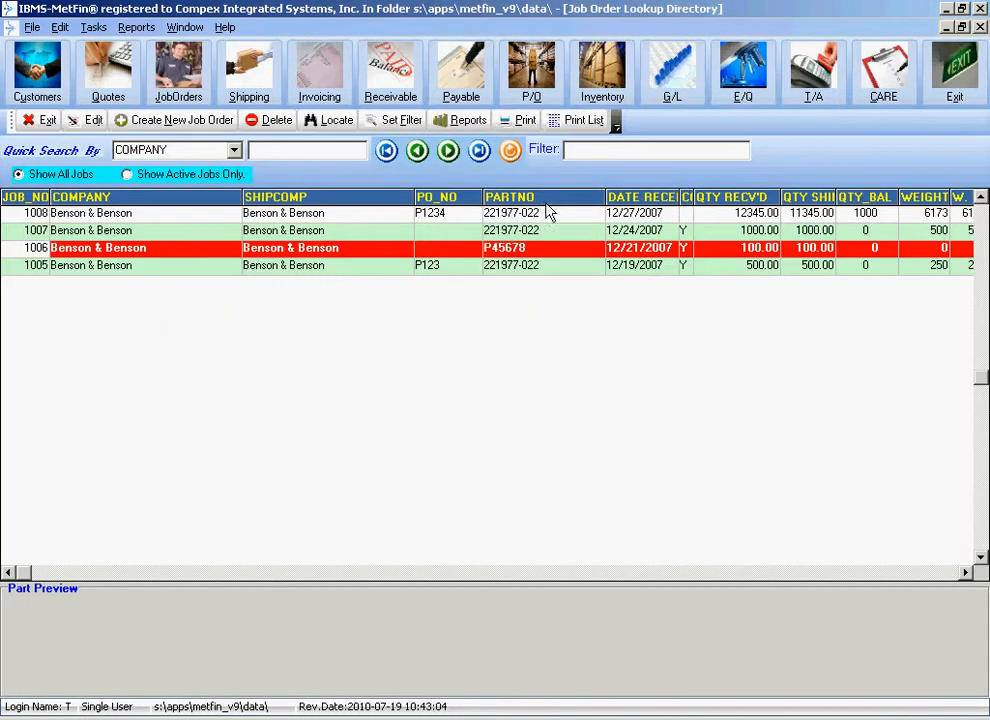